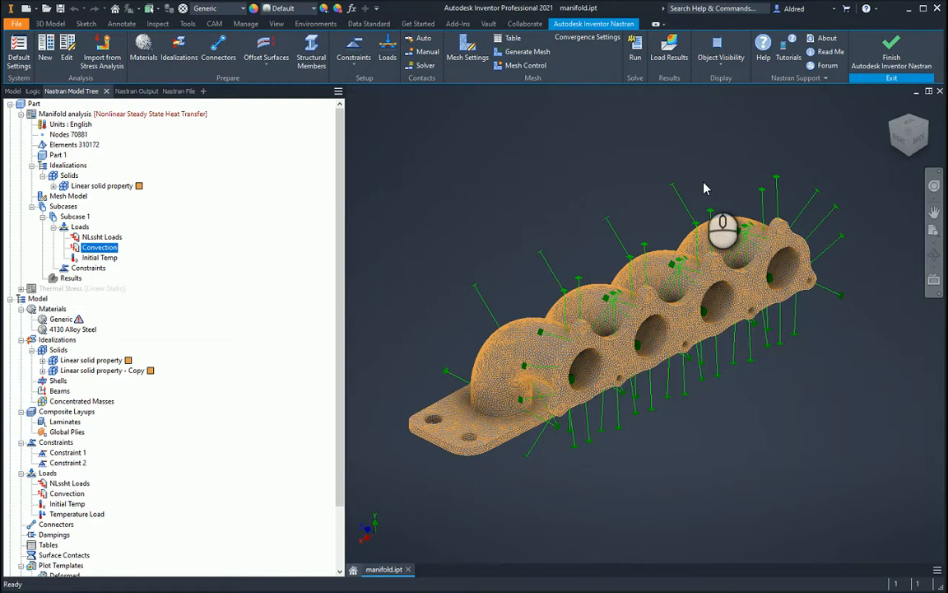
Review the Manifold analysis settings and the available analysis types, and leave the settings without changes
right_click(68, 116)
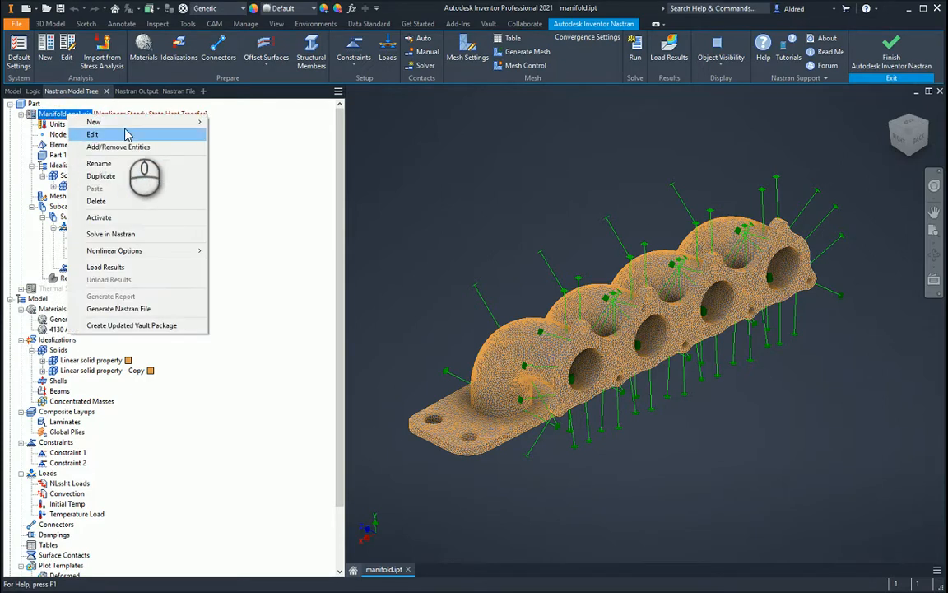
click(117, 136)
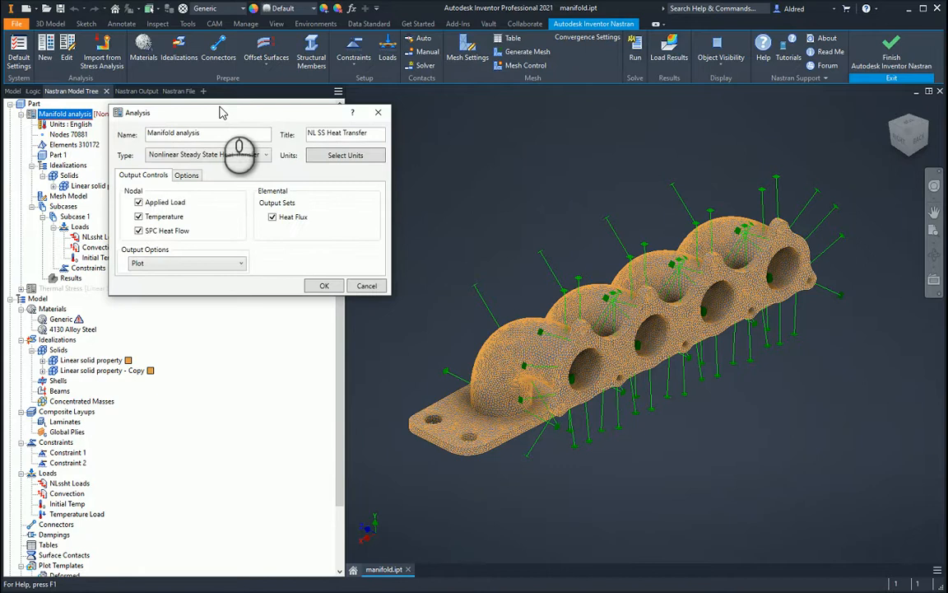
click(265, 155)
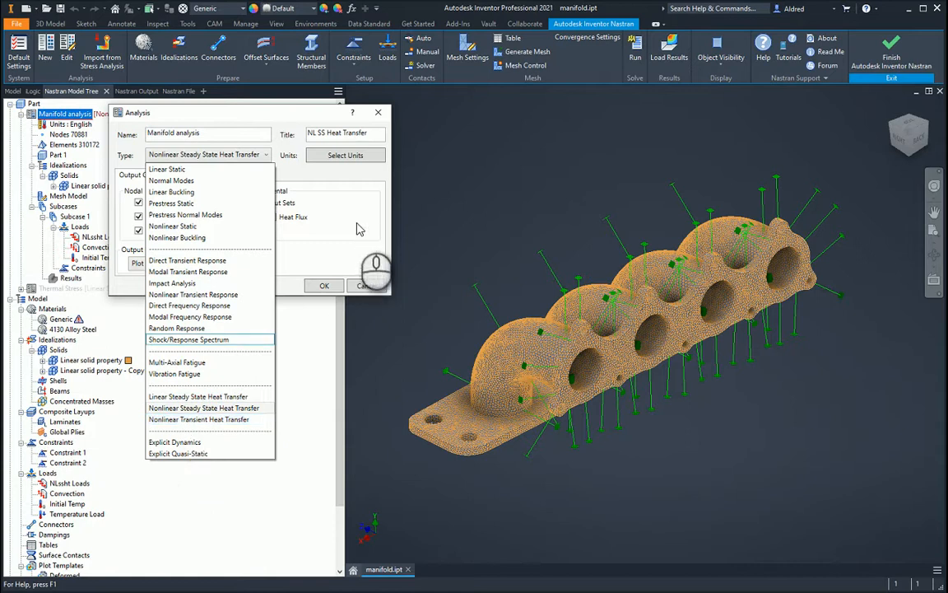
click(325, 207)
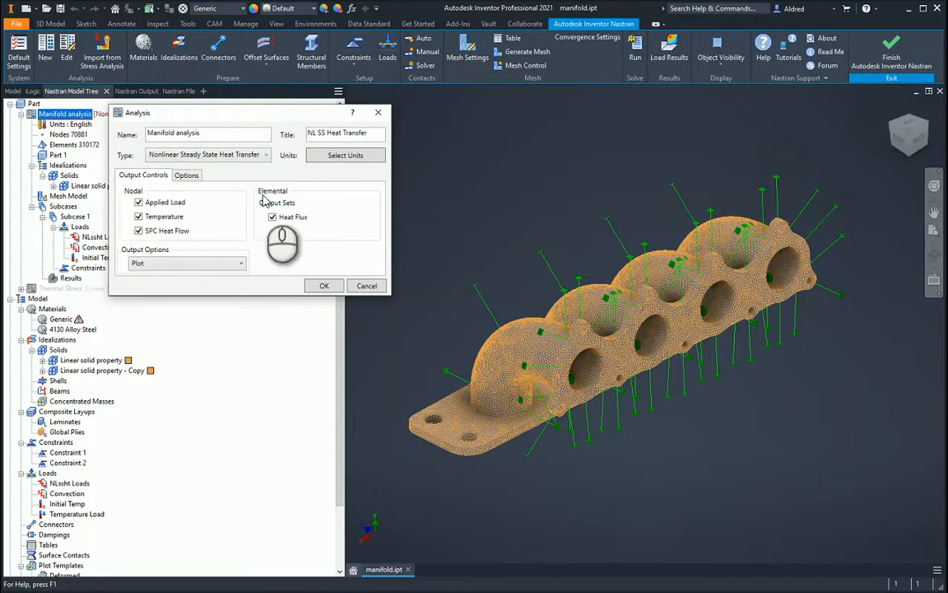
click(367, 287)
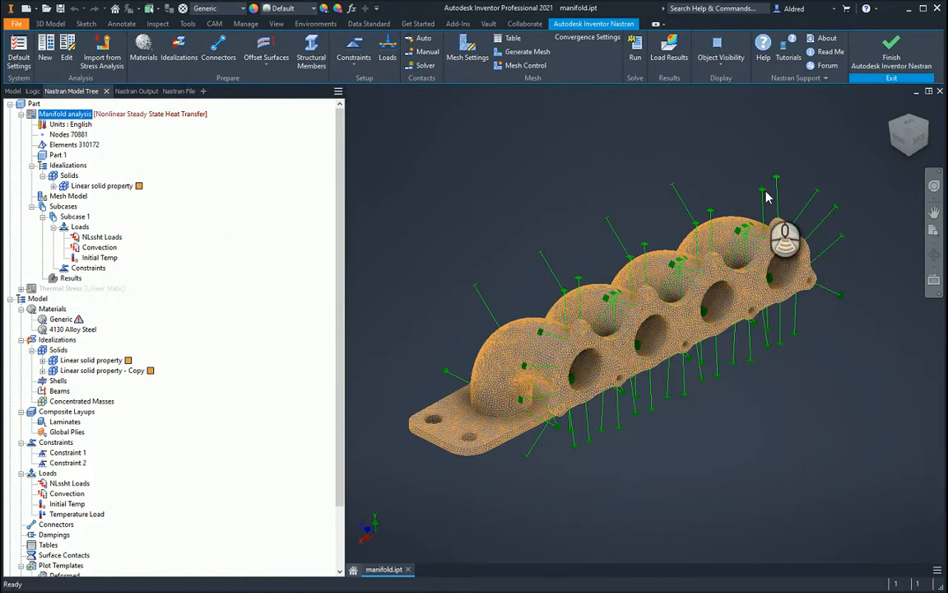
Examine the load symbols on the meshed manifold and the loads listed under Subcase 1
scroll(753, 196, down, 5)
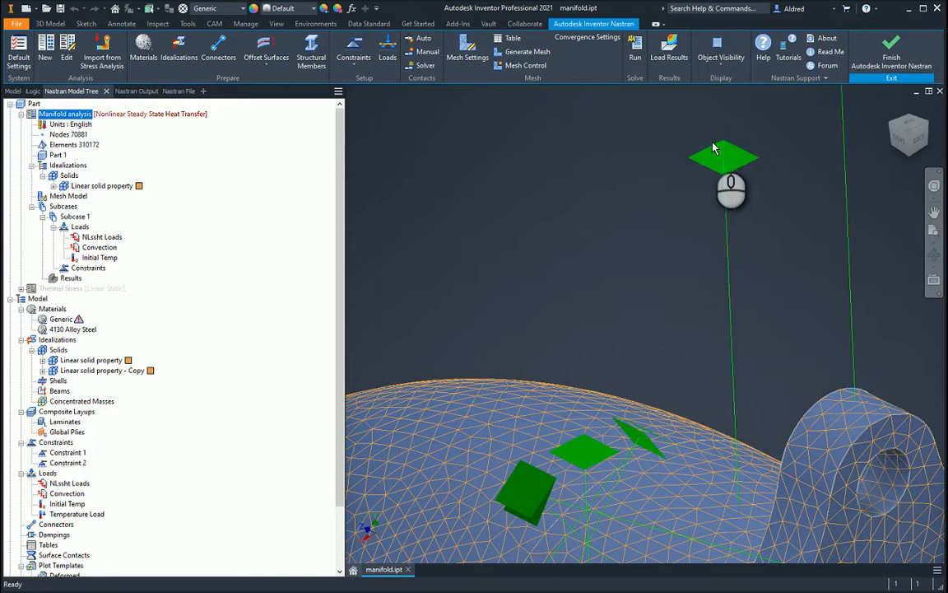
scroll(623, 276, up, 5)
scroll(623, 277, up, 3)
middle_drag(594, 384, 733, 282)
scroll(662, 190, up, 3)
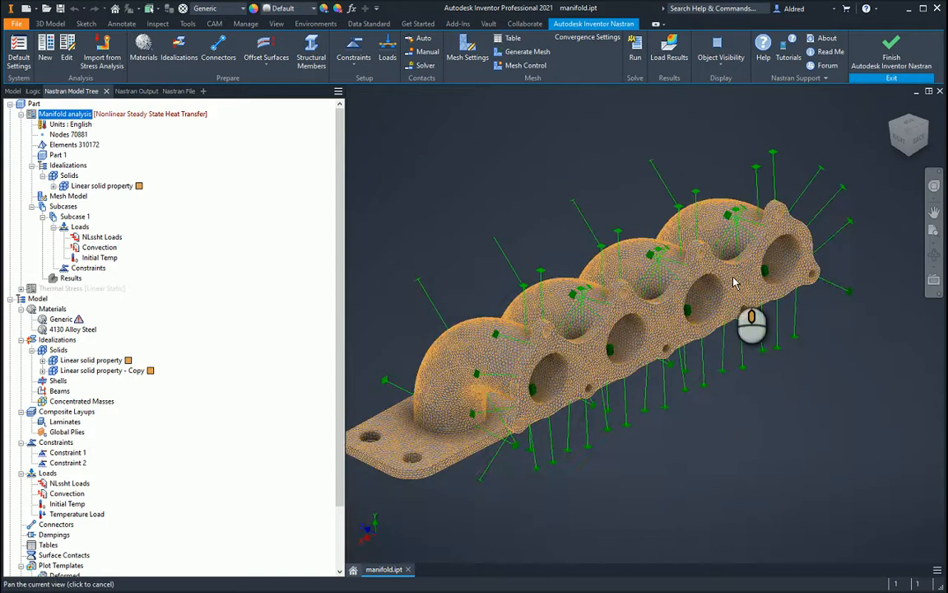
middle_drag(627, 394, 642, 423)
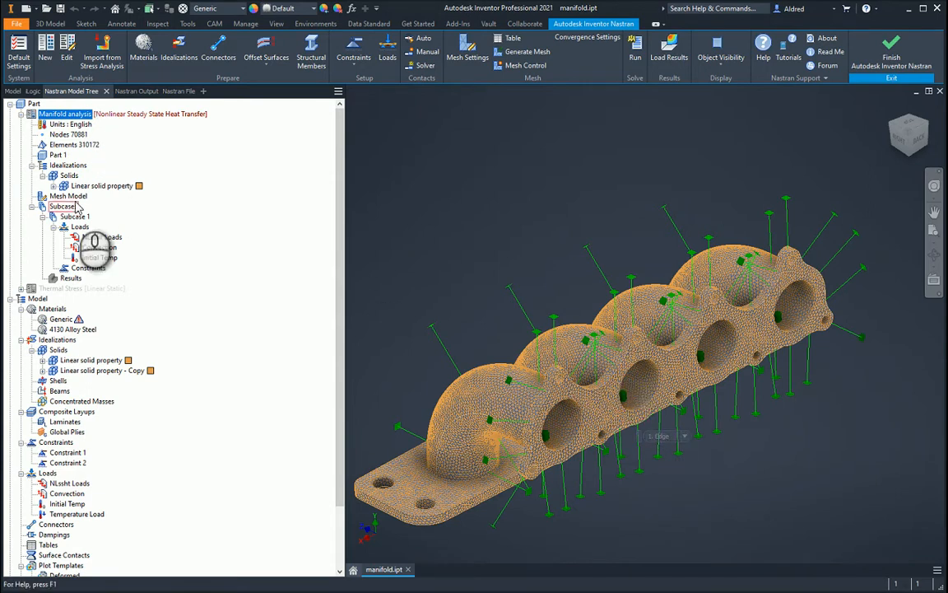
mouse_move(106, 239)
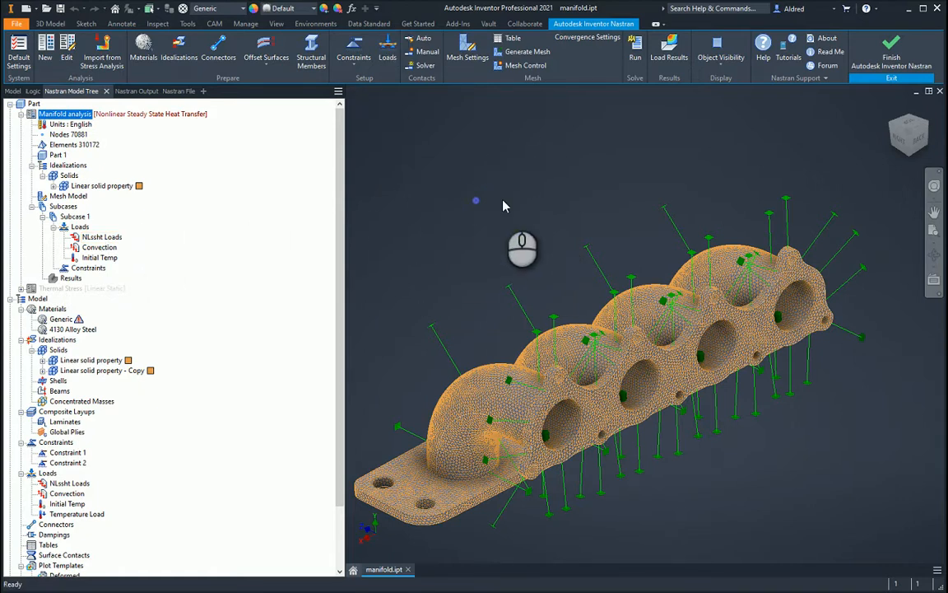
Start a new load and review the available load types and the Convection load's definition fields
click(387, 51)
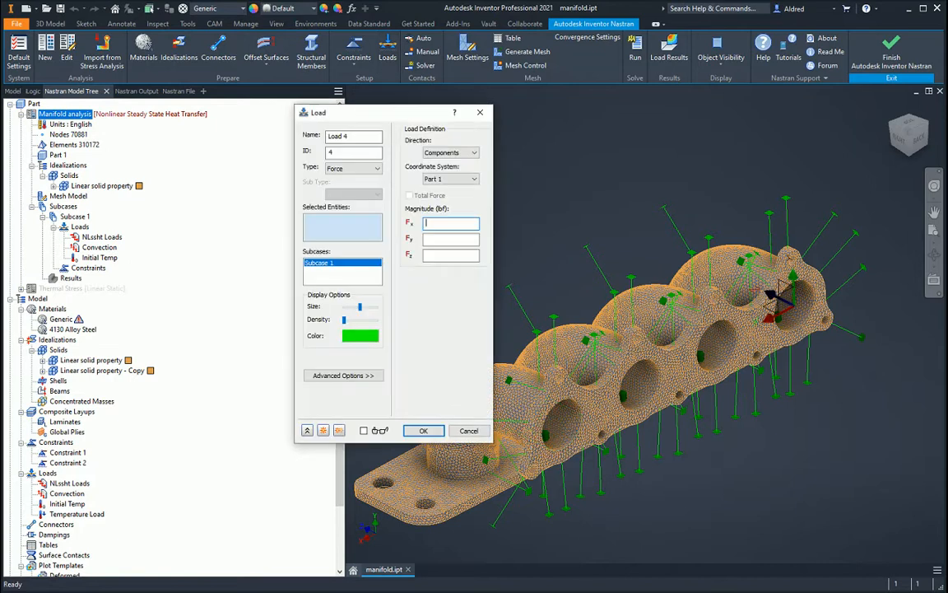
click(367, 169)
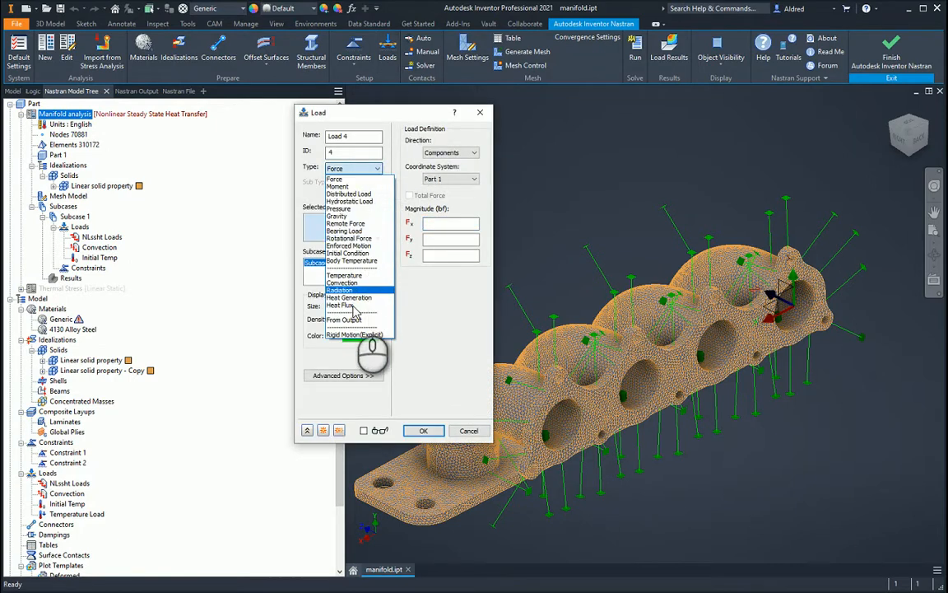
click(416, 122)
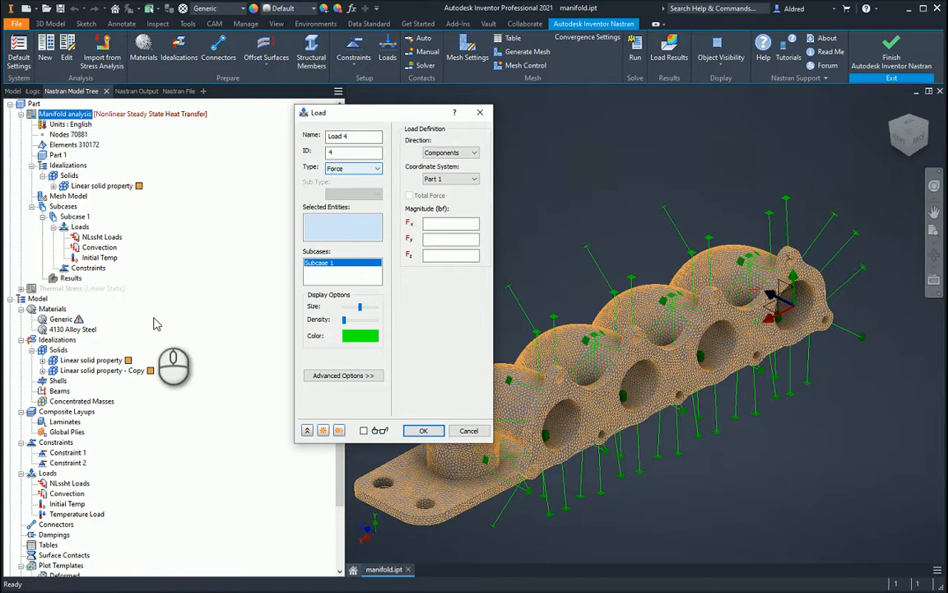
click(357, 169)
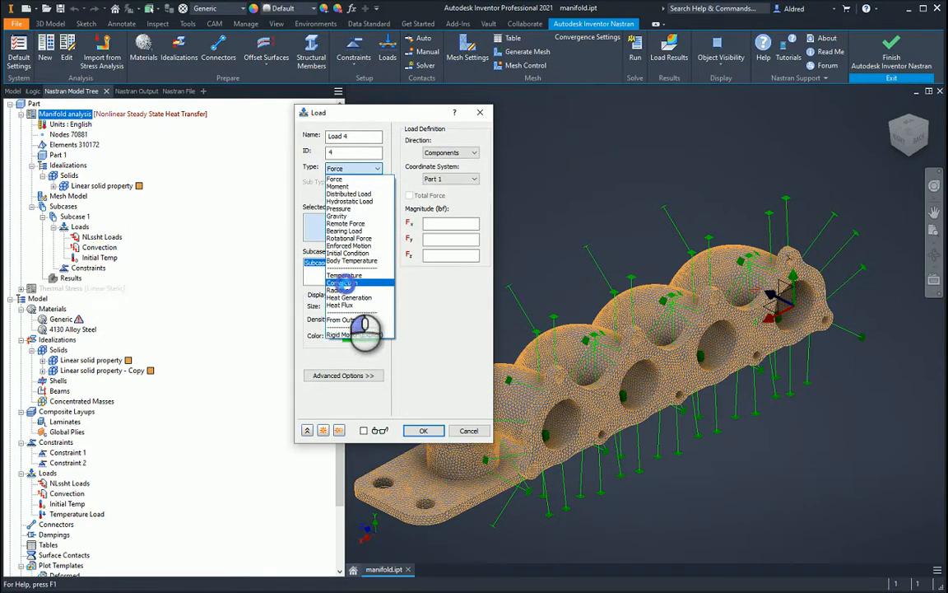
click(343, 283)
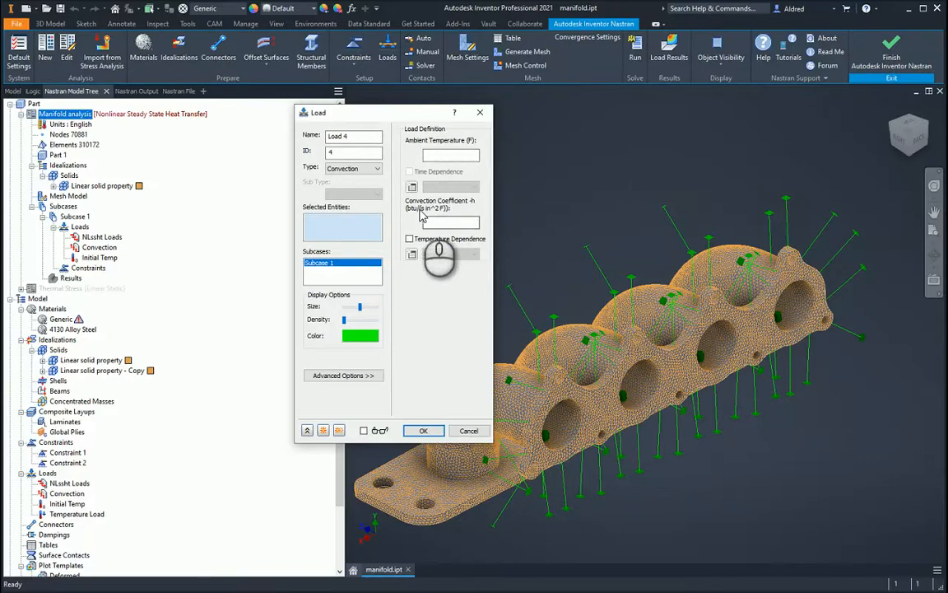
middle_drag(546, 449, 708, 426)
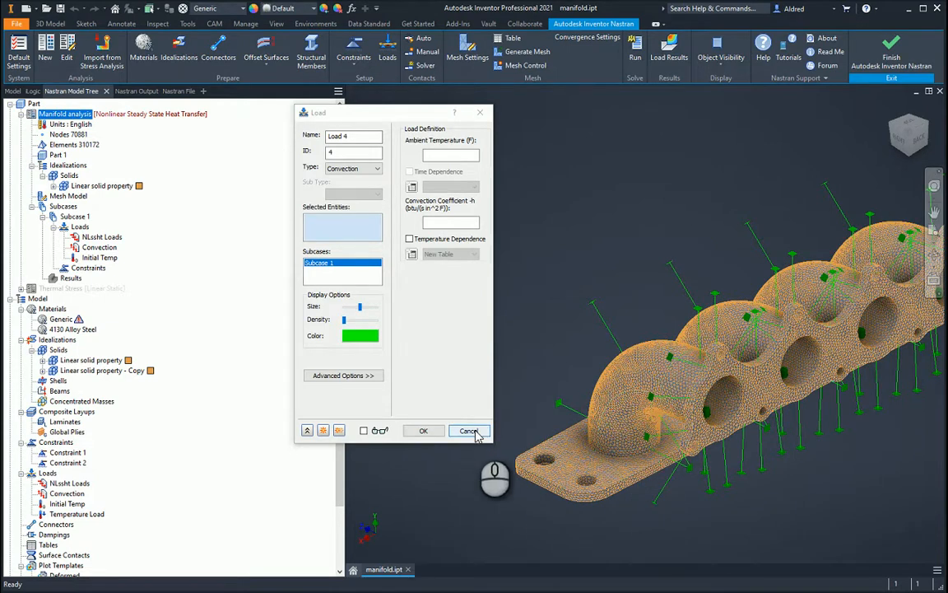
Review the Initial Condition load type with its Temperature sub type, and discard the new load
click(374, 168)
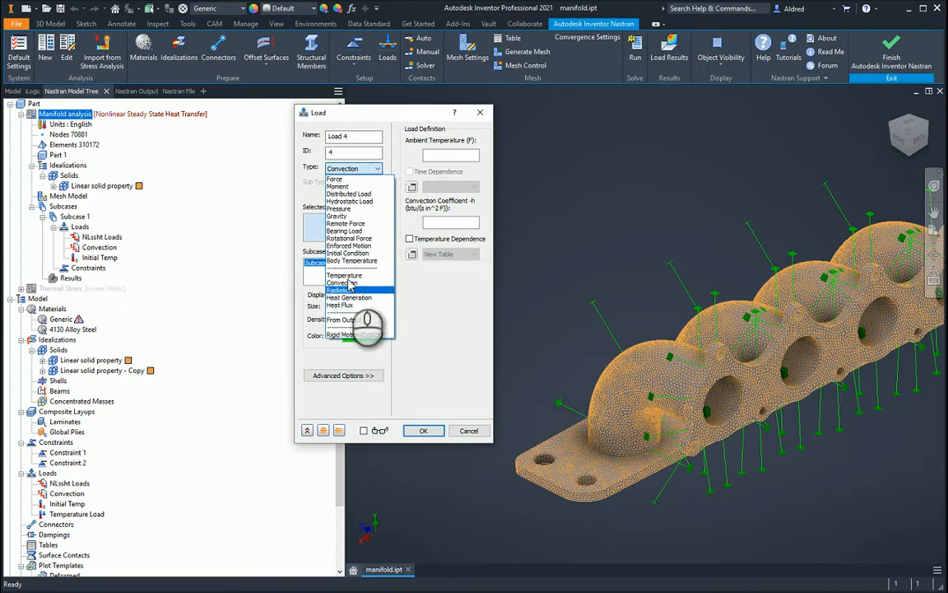
click(347, 251)
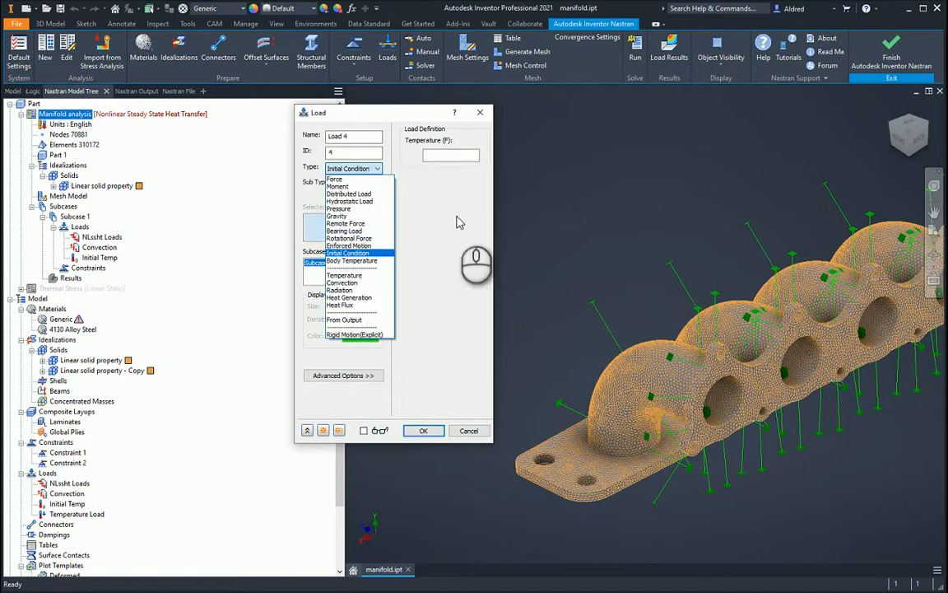
click(376, 194)
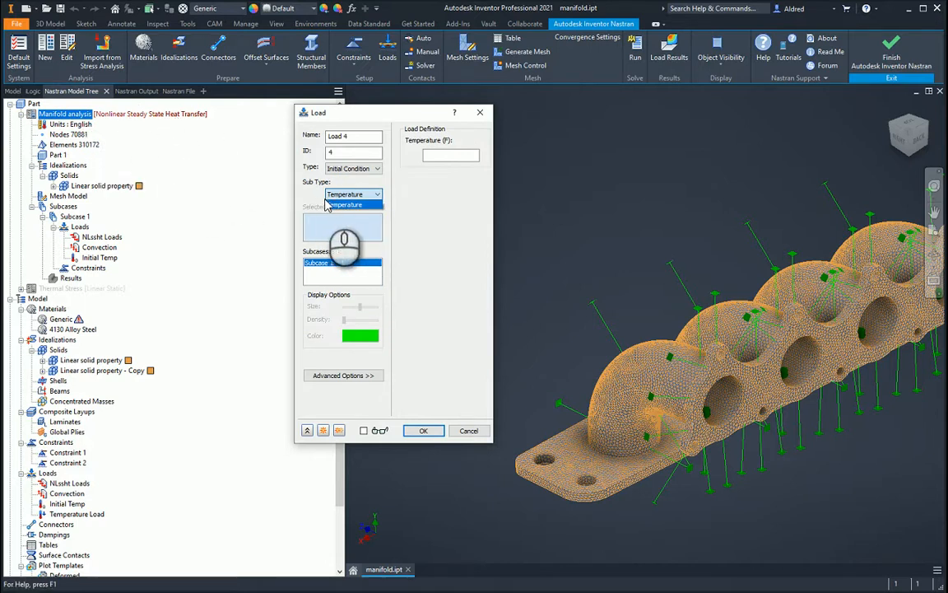
click(344, 204)
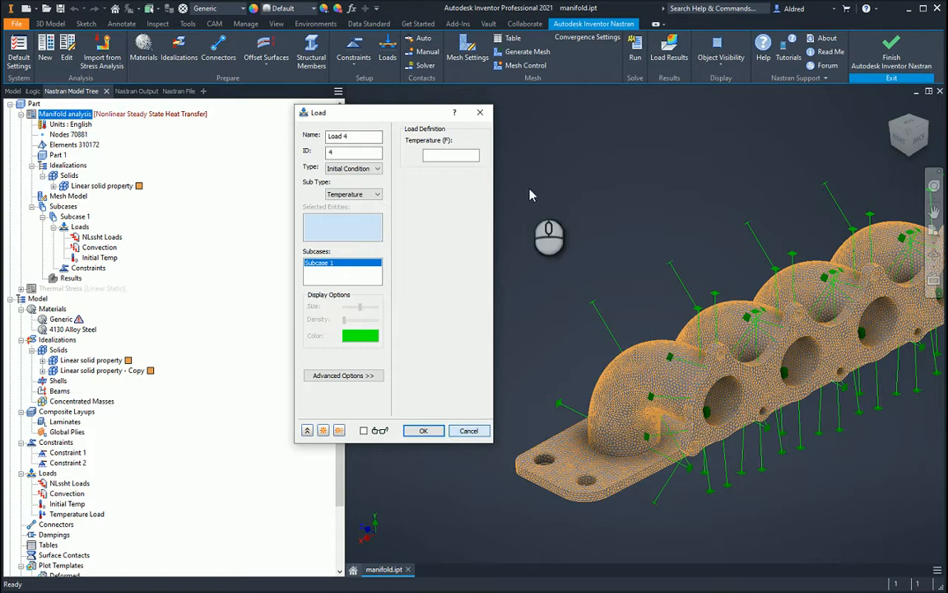
click(482, 113)
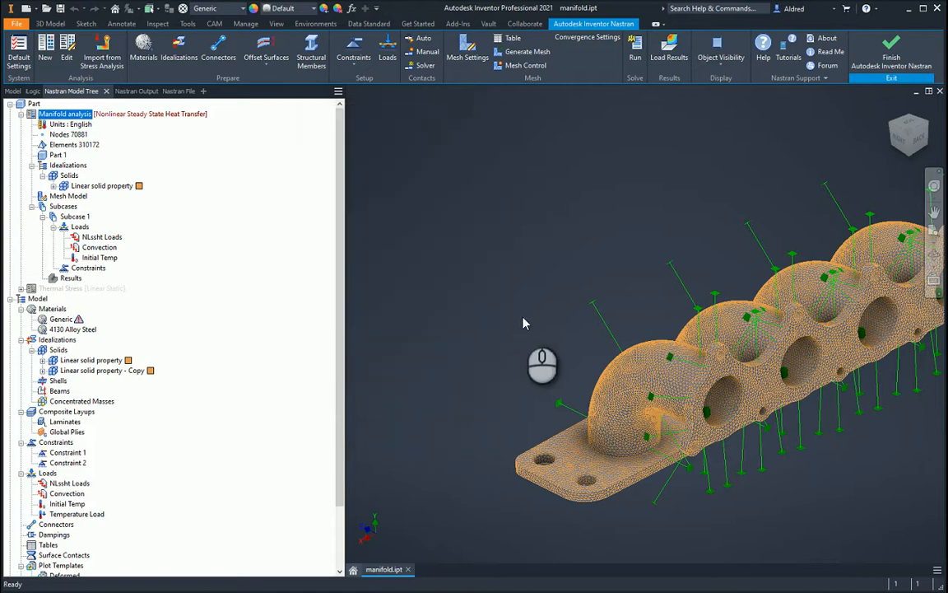
Load the results of the Manifold heat transfer analysis
shift+middle_drag(522, 321, 430, 333)
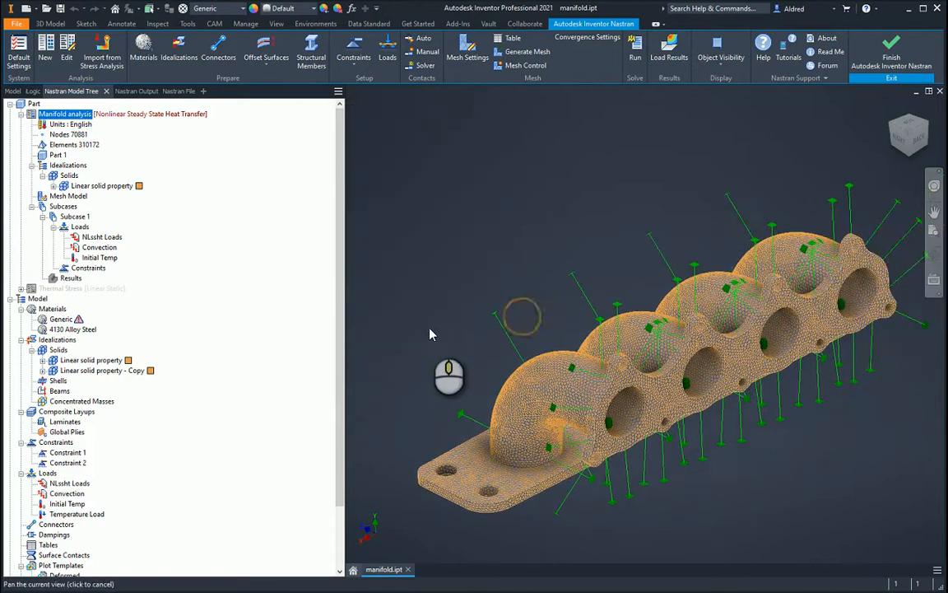
right_click(82, 278)
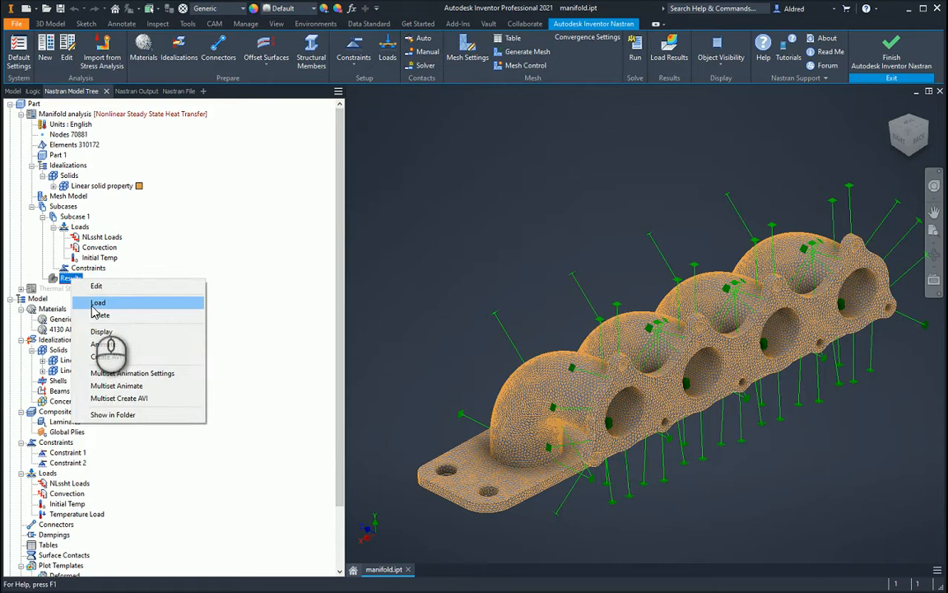
click(97, 302)
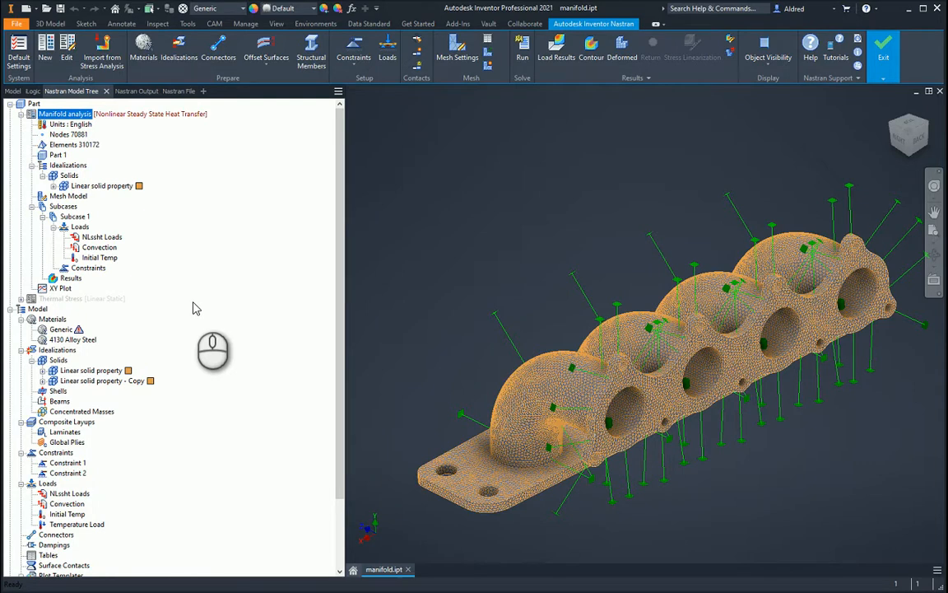
Display the thermal SOLID TOTAL-HEAT FLUX contour plot for INCR 1, LOAD=1.0 on the manifold
right_click(73, 279)
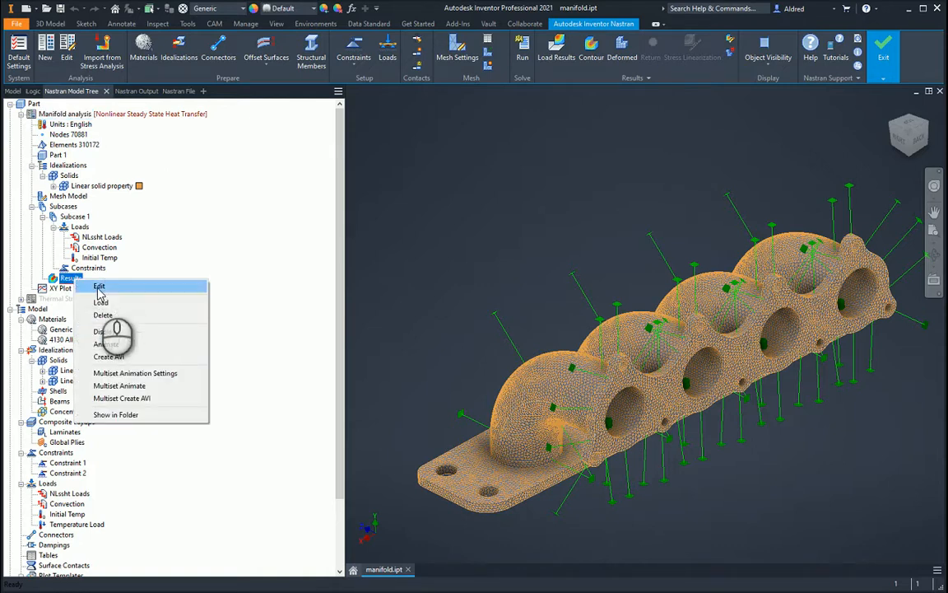
click(99, 287)
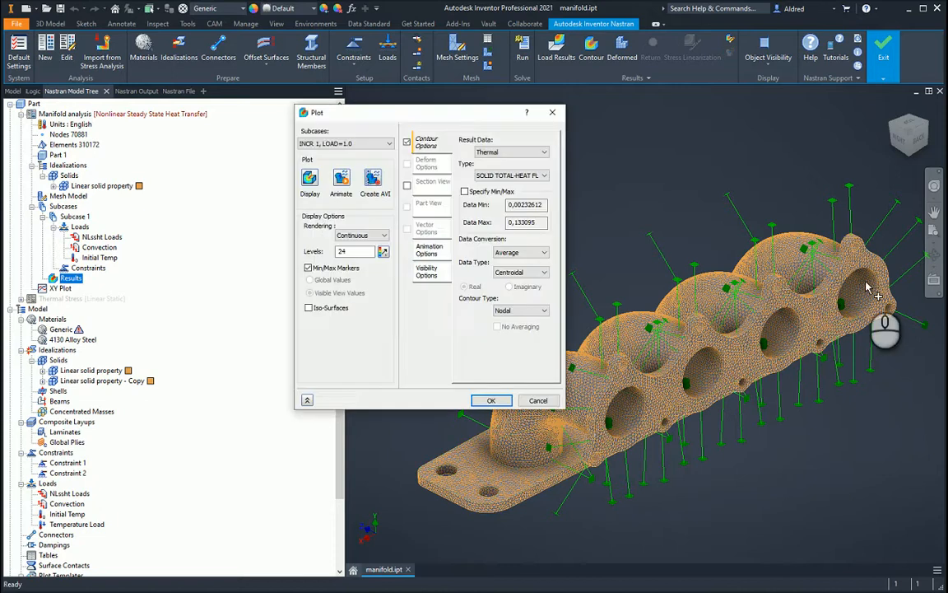
drag(449, 112, 255, 113)
middle_drag(563, 317, 504, 293)
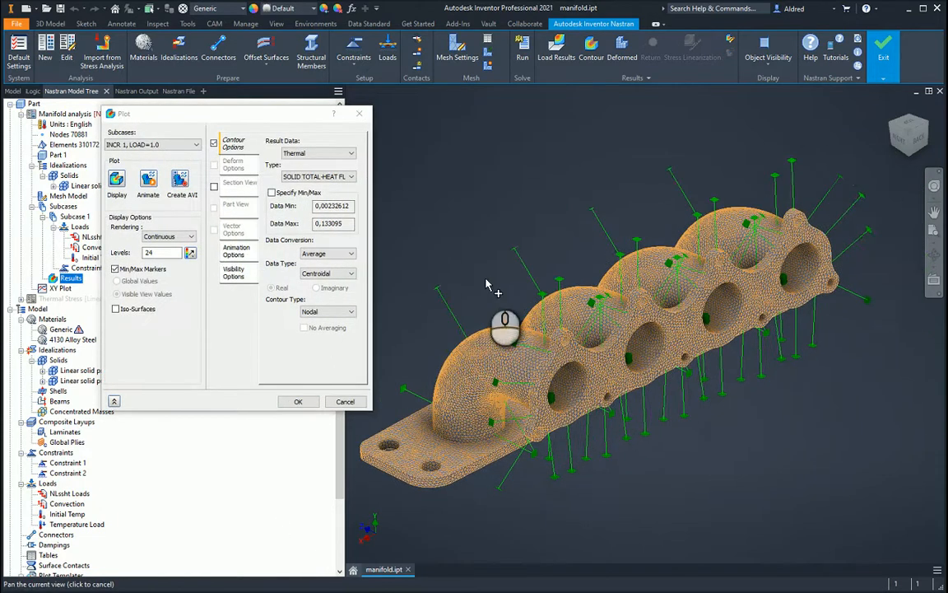
click(169, 145)
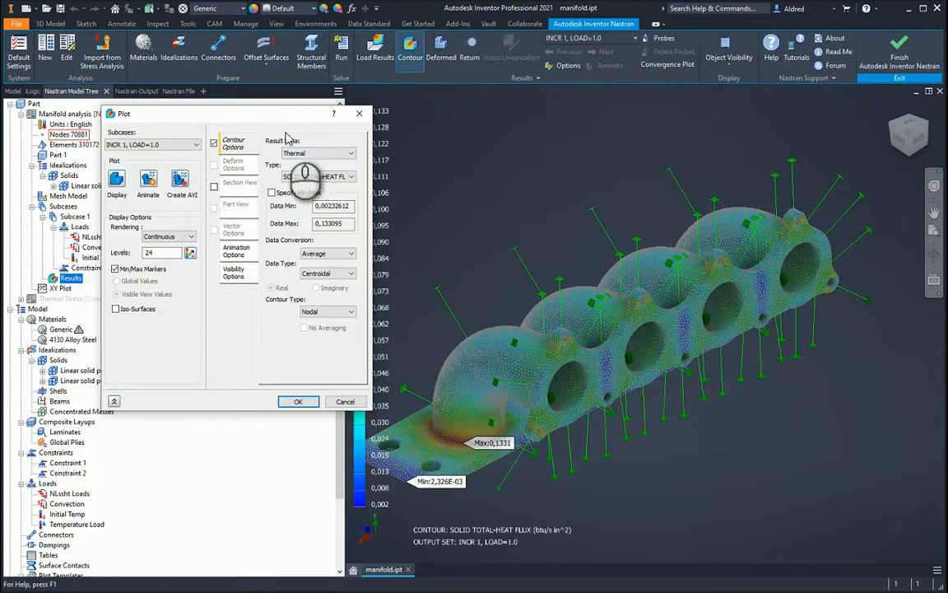
Examine the heat flux contour around the base of the manifold's end pipe, and close the plot settings
drag(278, 117, 228, 156)
middle_drag(547, 329, 633, 322)
shift+middle_drag(652, 362, 719, 392)
scroll(741, 346, up, 6)
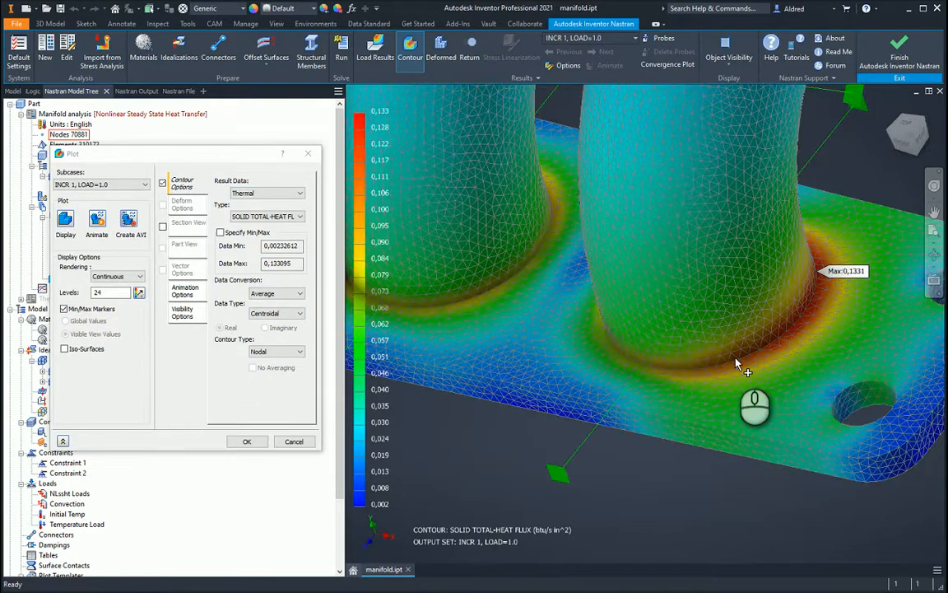
scroll(739, 337, down, 6)
shift+middle_drag(727, 347, 342, 302)
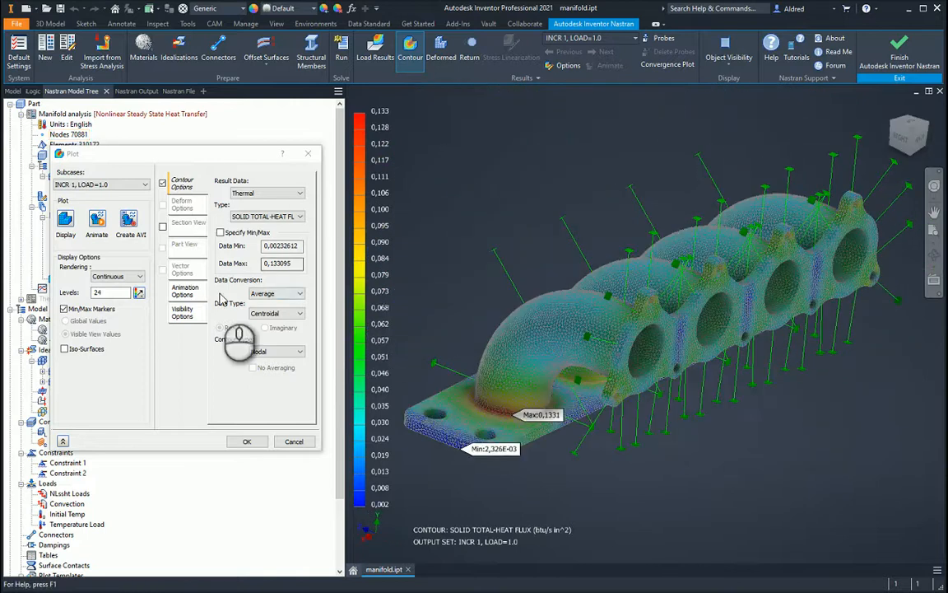
click(302, 444)
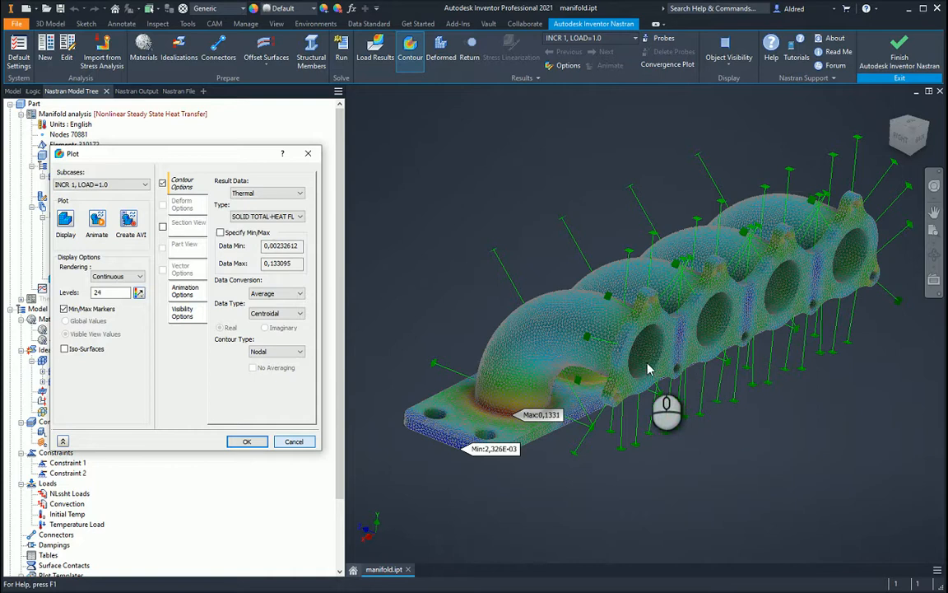
key(Return)
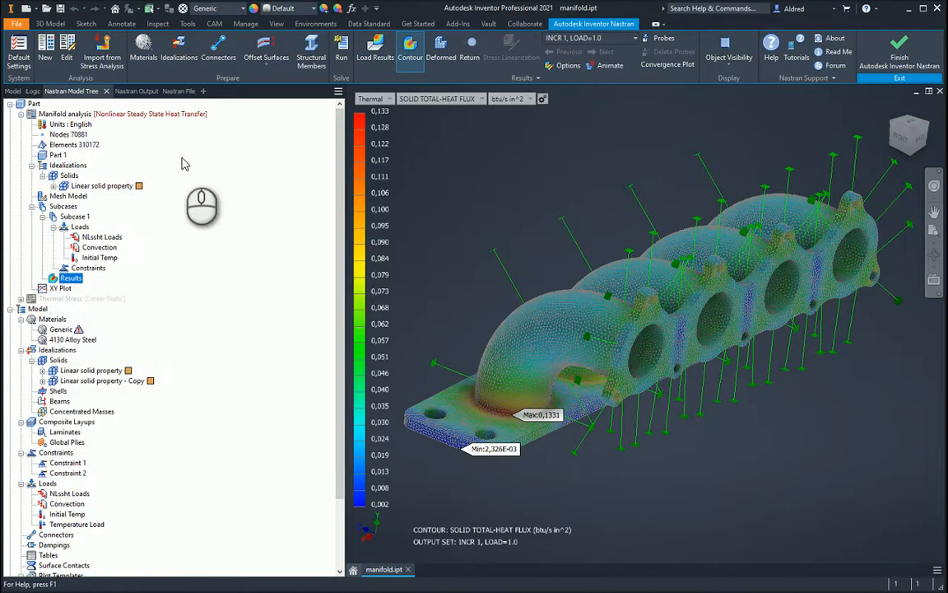
Activate the Thermal Stress analysis and highlight Constraint 1 and Constraint 2 of Subcase 2 on the model
right_click(61, 298)
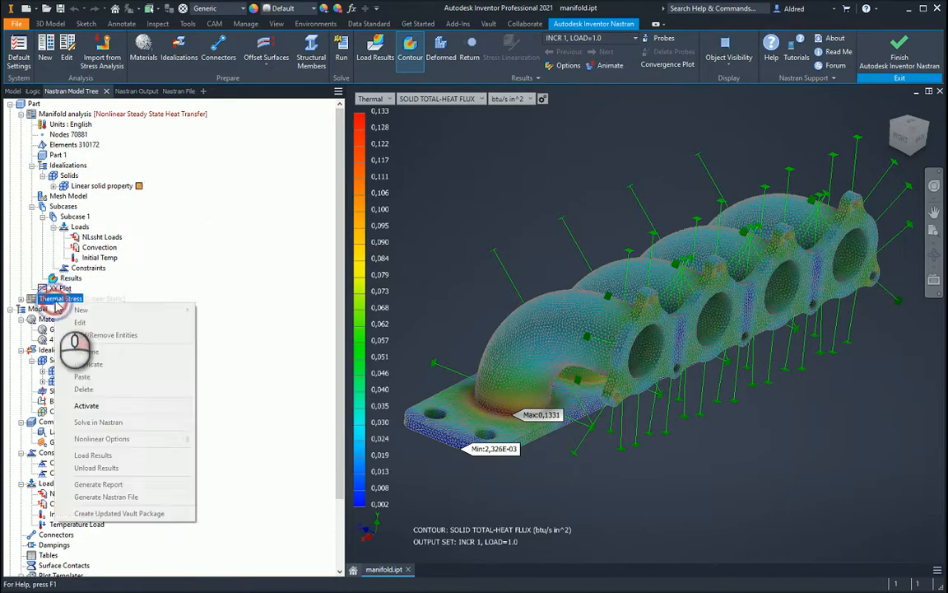
click(86, 405)
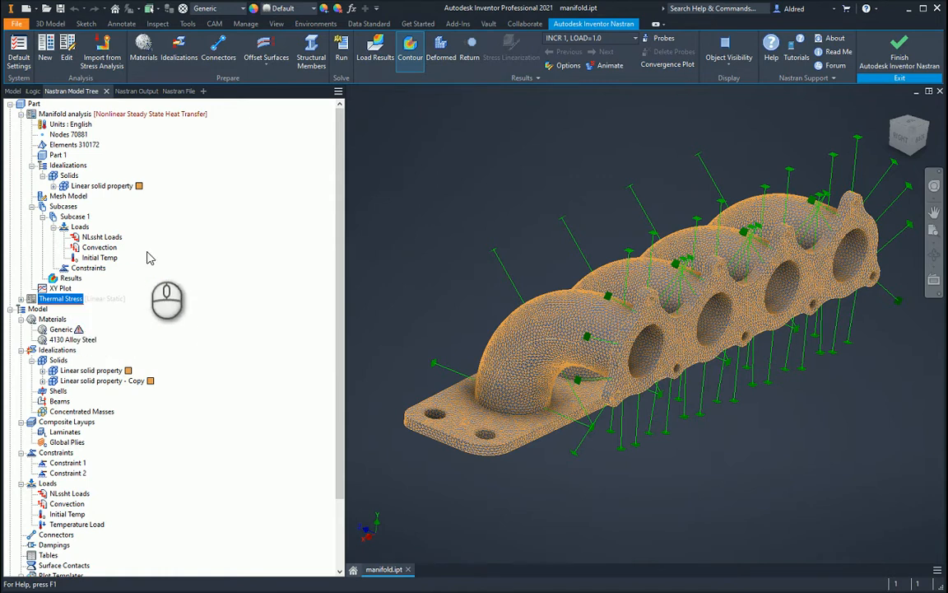
click(22, 299)
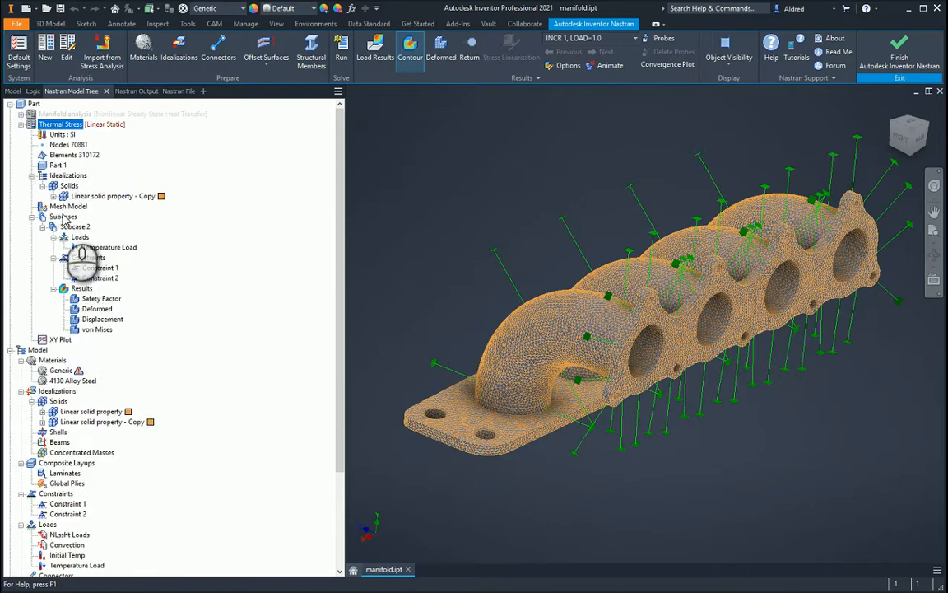
click(99, 269)
ctrl+click(95, 279)
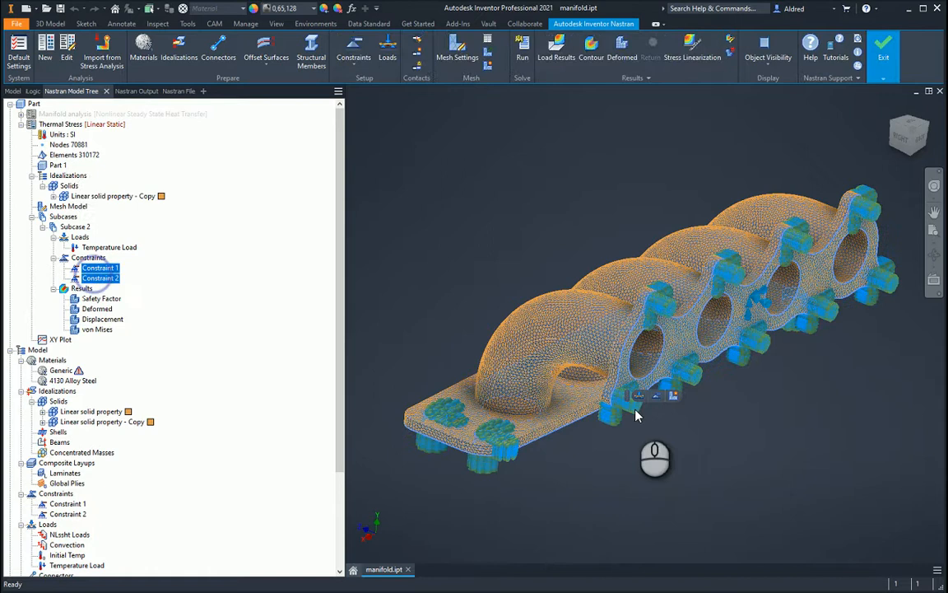
Examine the highlighted constraints around the bolt holes on the manifold's port flange and base plate
mouse_move(671, 394)
shift+middle_down()
mouse_move(667, 375)
mouse_move(625, 349)
mouse_move(624, 338)
mouse_move(667, 364)
mouse_move(673, 381)
shift+middle_up()
scroll(630, 257, up, 10)
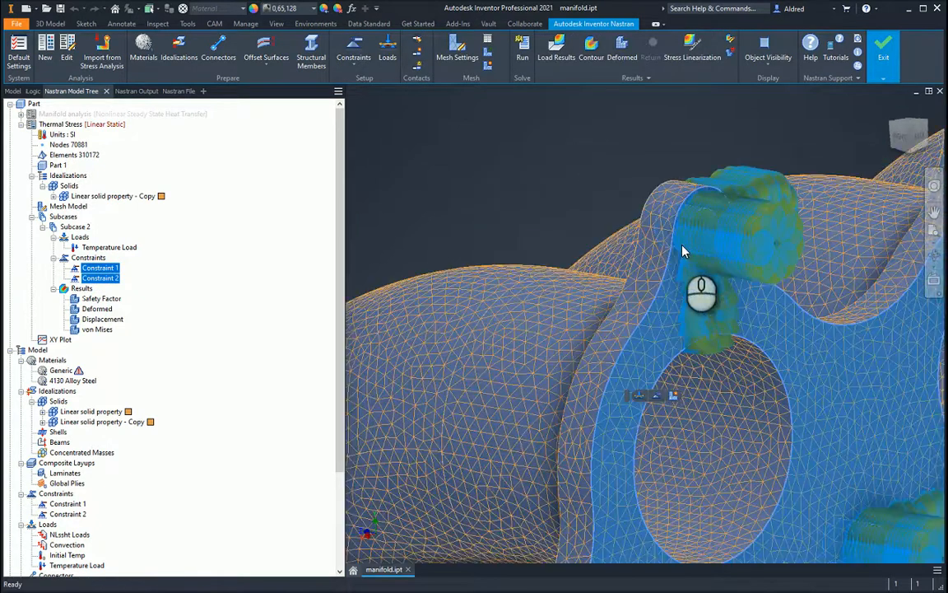
scroll(787, 477, down, 6)
middle_drag(716, 397, 491, 123)
scroll(601, 378, down, 4)
middle_drag(605, 351, 618, 319)
scroll(481, 409, up, 8)
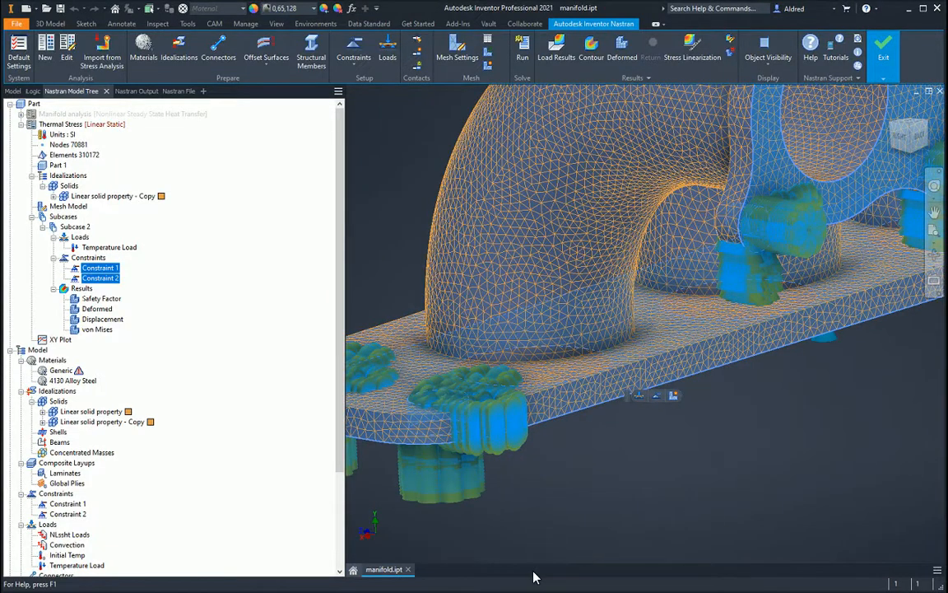
scroll(606, 238, down, 5)
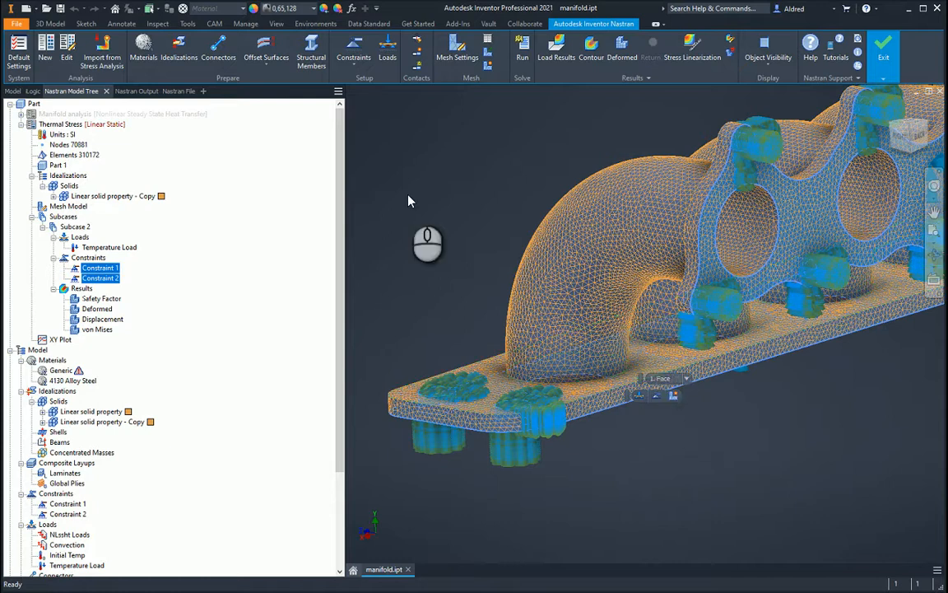
scroll(875, 263, down, 3)
middle_drag(780, 308, 550, 359)
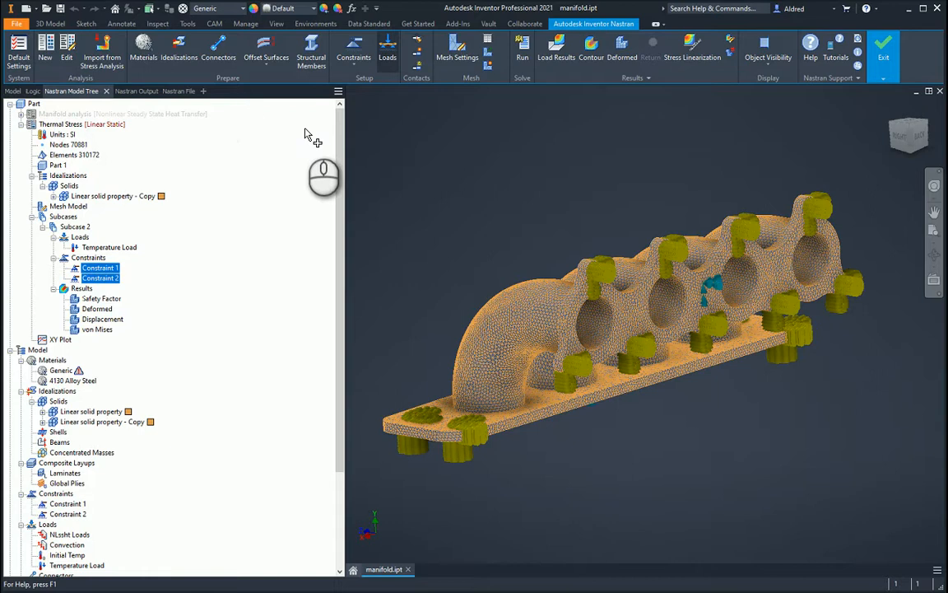
Start a new load for Subcase 2 of the Thermal Stress analysis and set its type to From Output
drag(167, 153, 347, 132)
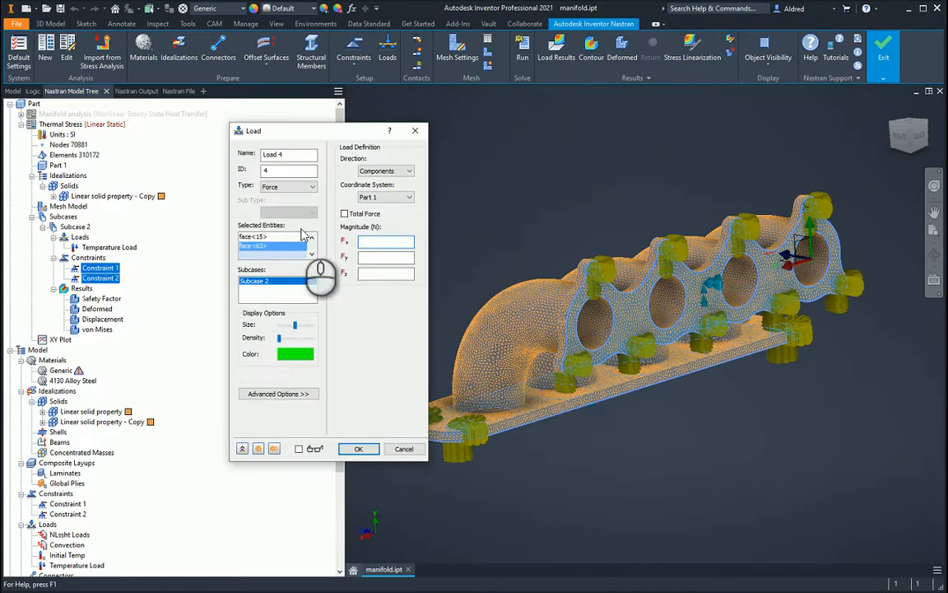
click(284, 188)
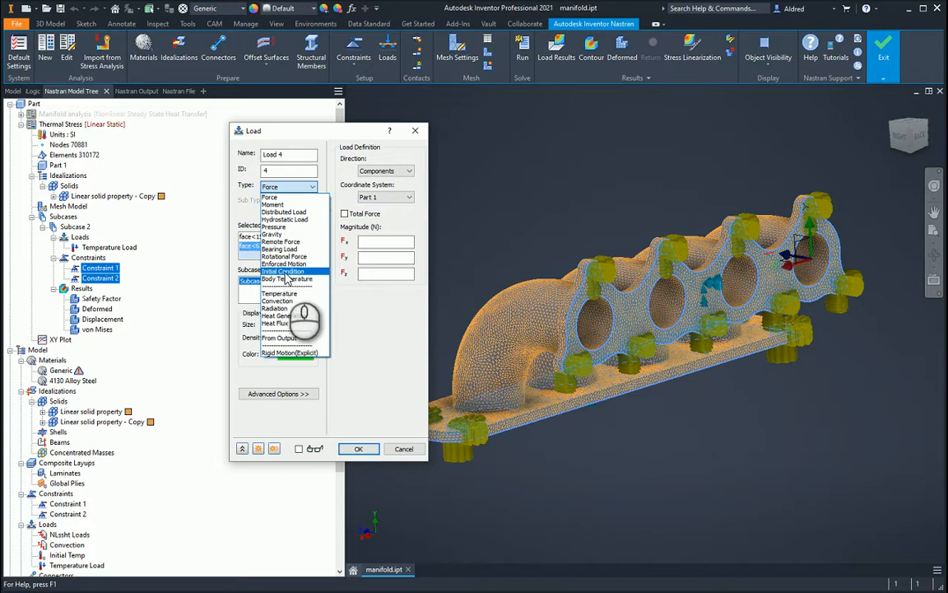
click(285, 338)
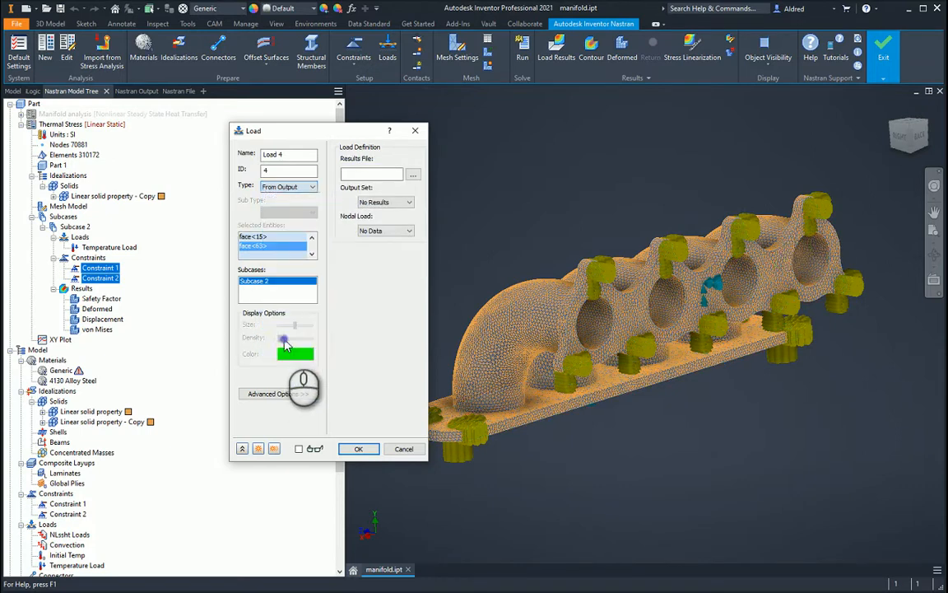
Choose jbmc02qqt.FNO from the FEA folder under Projects, Bilfinger, Inventor 2021 as the load's results file
click(411, 174)
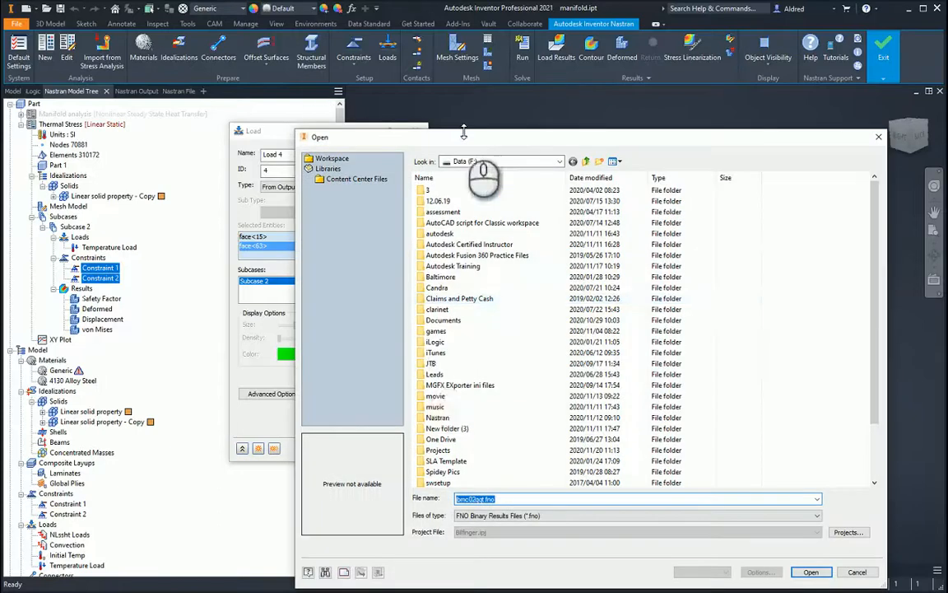
double_click(437, 450)
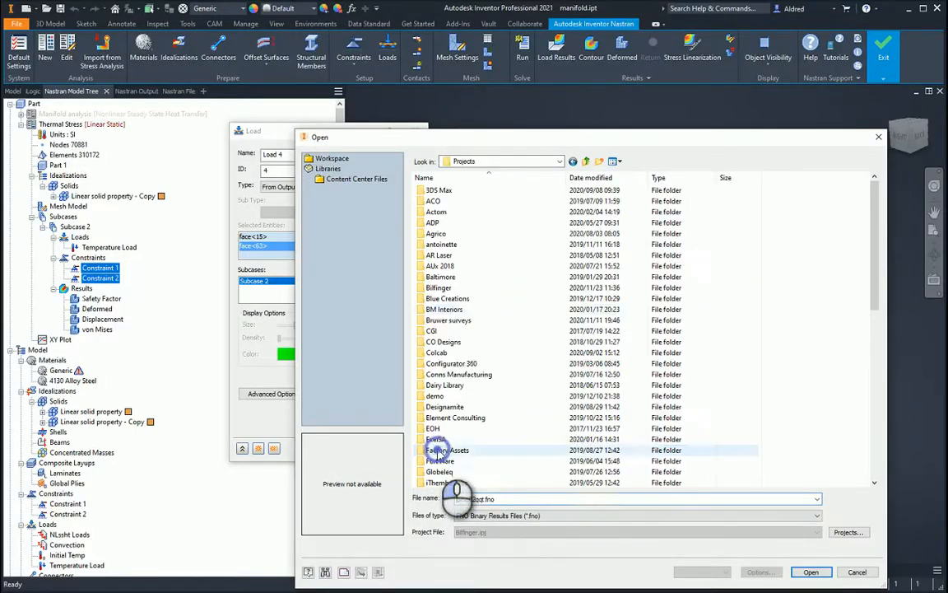
double_click(442, 288)
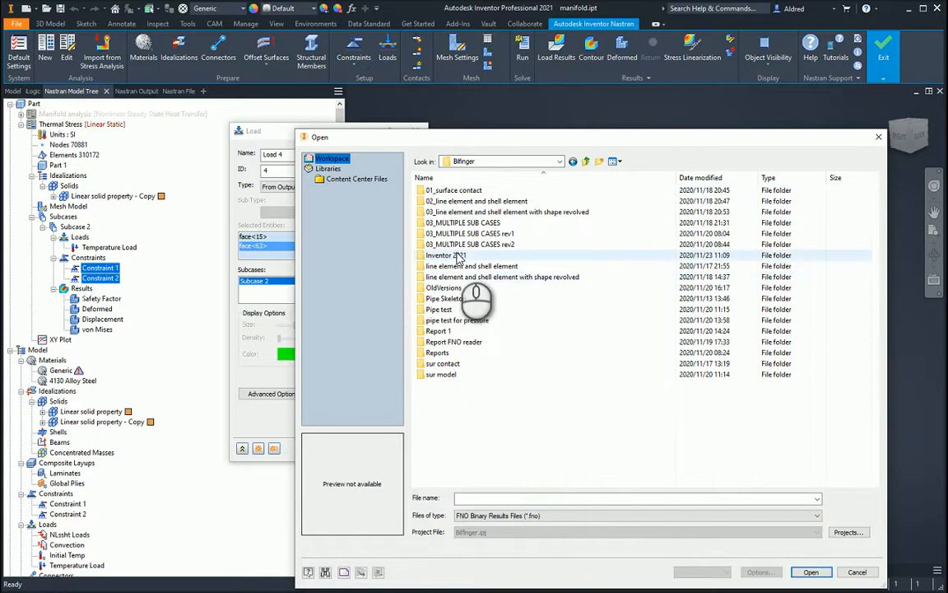
double_click(448, 254)
double_click(446, 190)
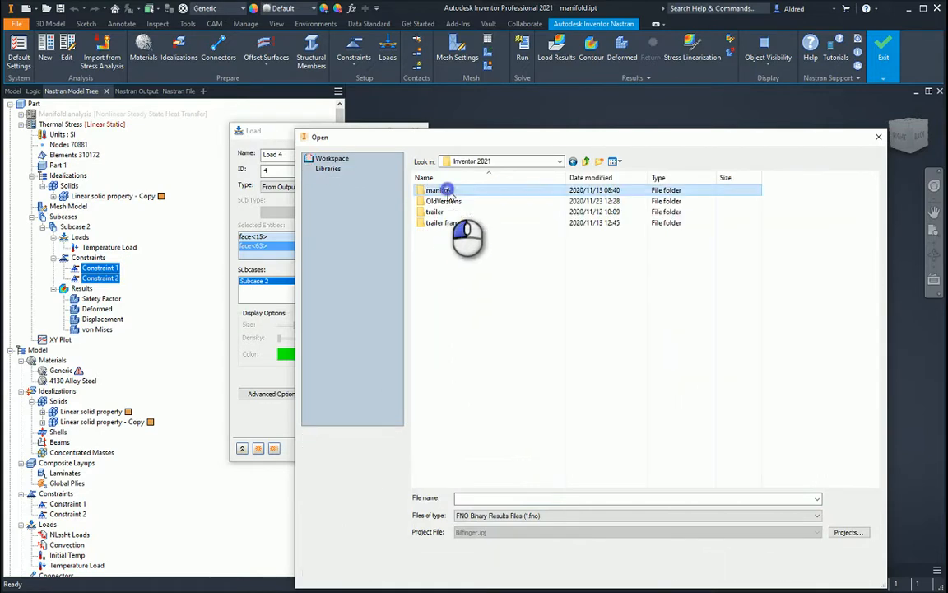
double_click(448, 191)
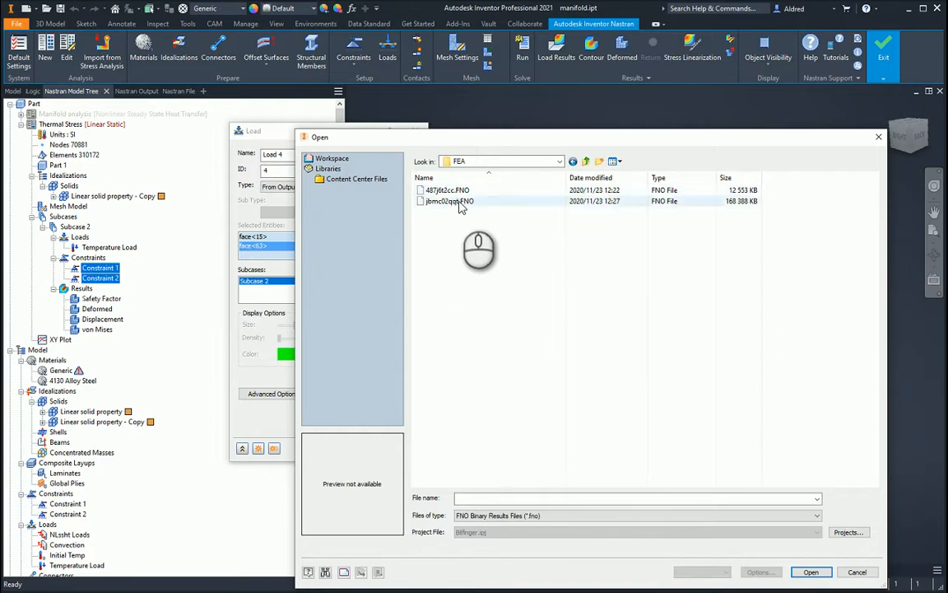
click(454, 201)
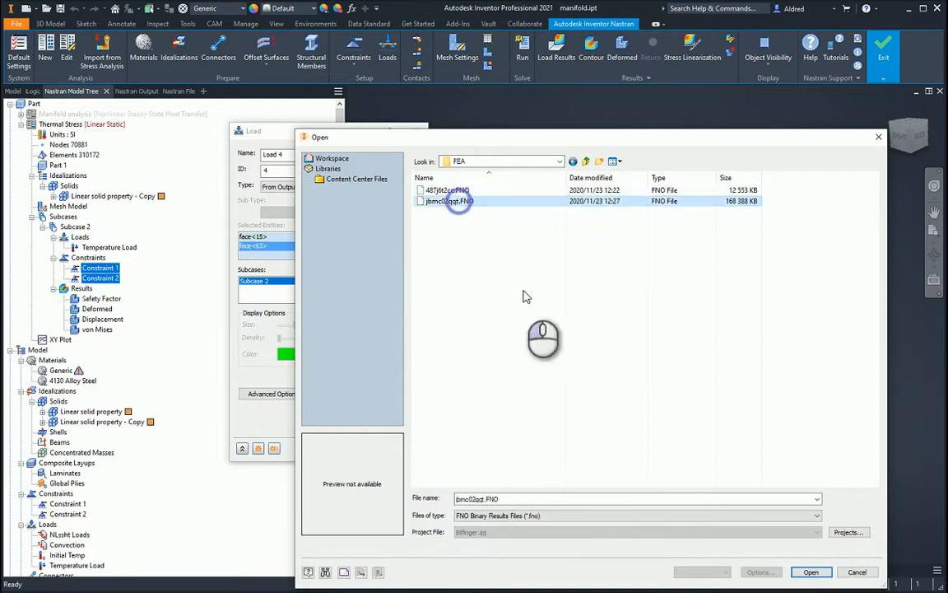
click(828, 574)
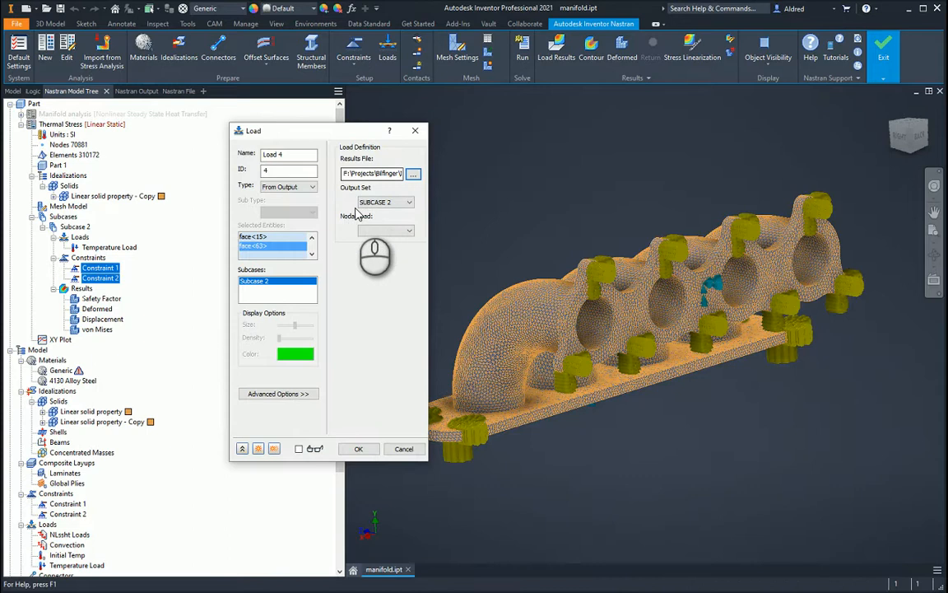
Select SUBCASE 2 as the load's output set, and cancel the load definition
click(399, 203)
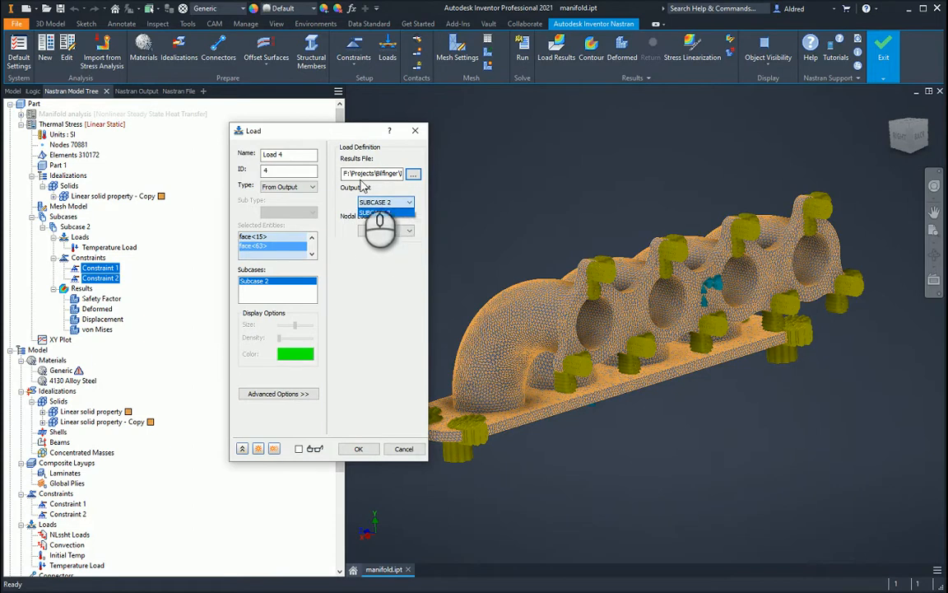
click(377, 213)
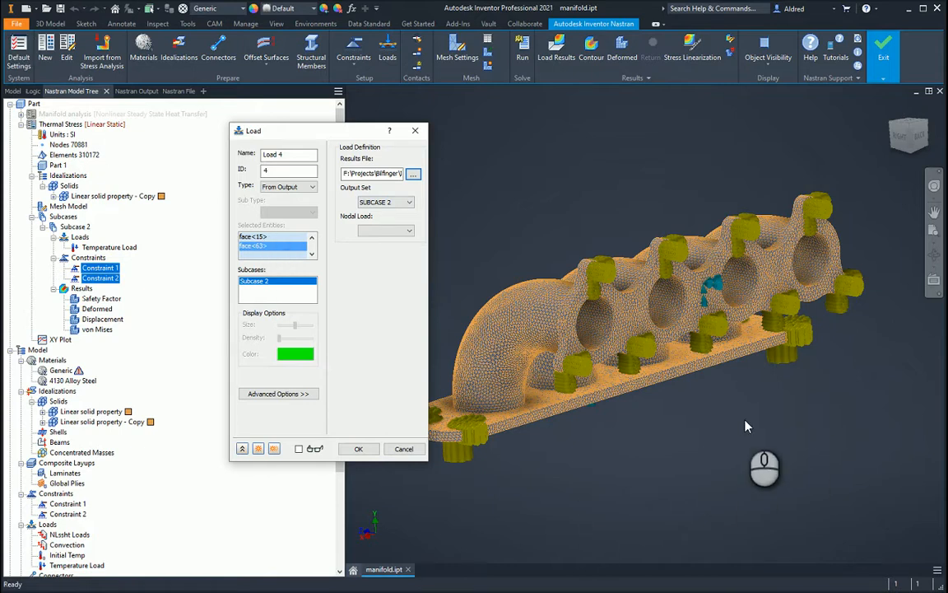
click(404, 449)
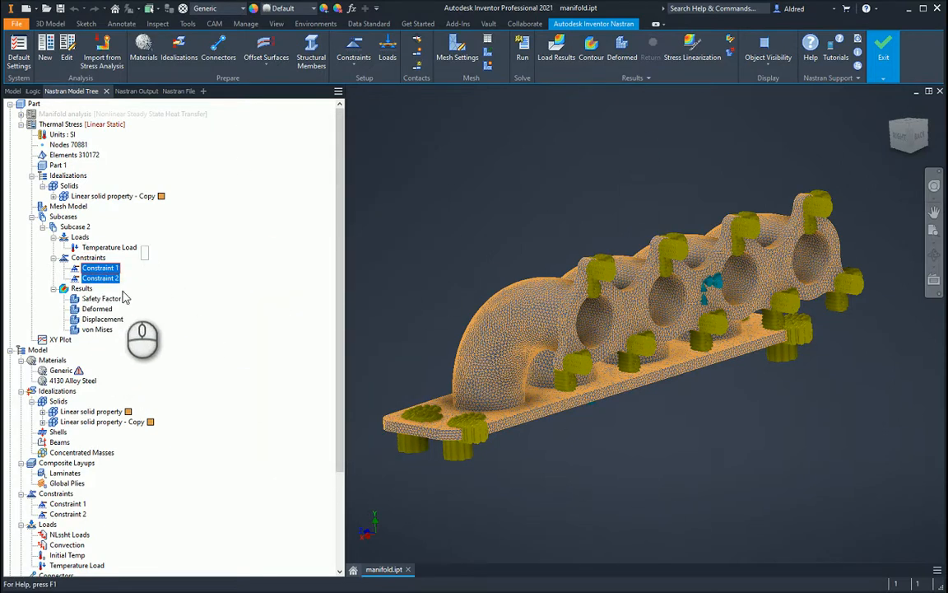
Open the von Mises result plot of Subcase 2 for editing and examine the stress contour across the manifold
right_click(85, 329)
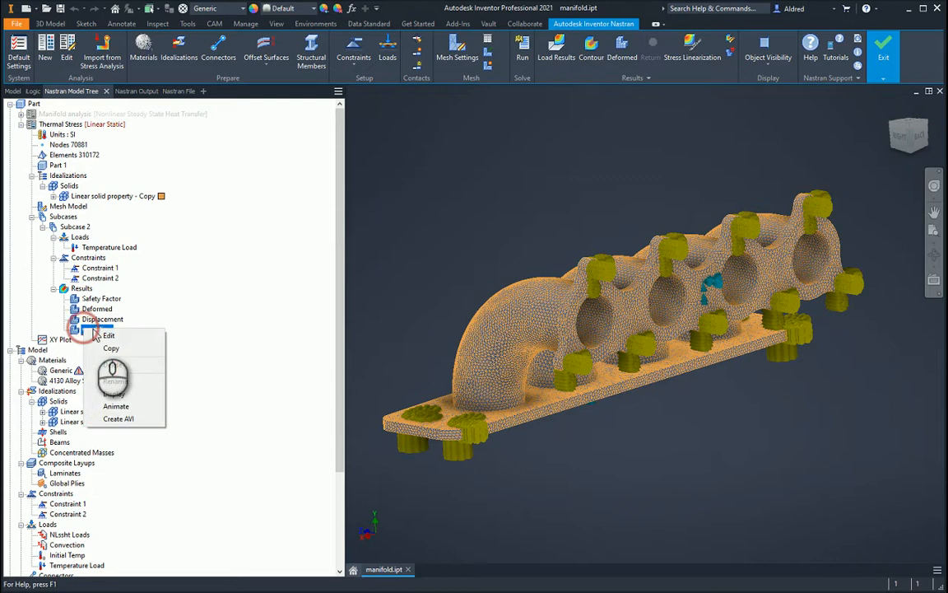
click(121, 337)
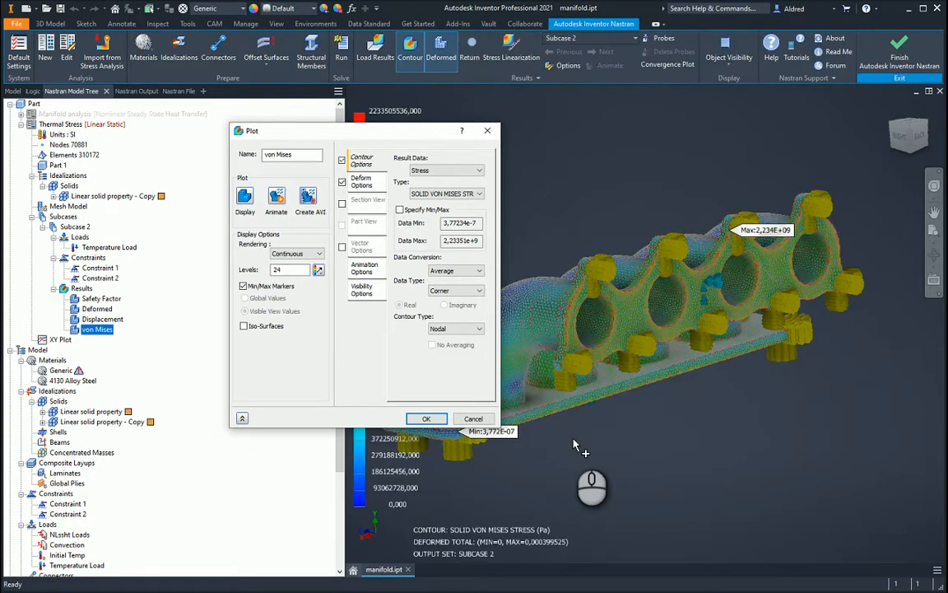
drag(349, 131, 192, 162)
shift+middle_drag(594, 334, 607, 355)
middle_drag(741, 462, 717, 409)
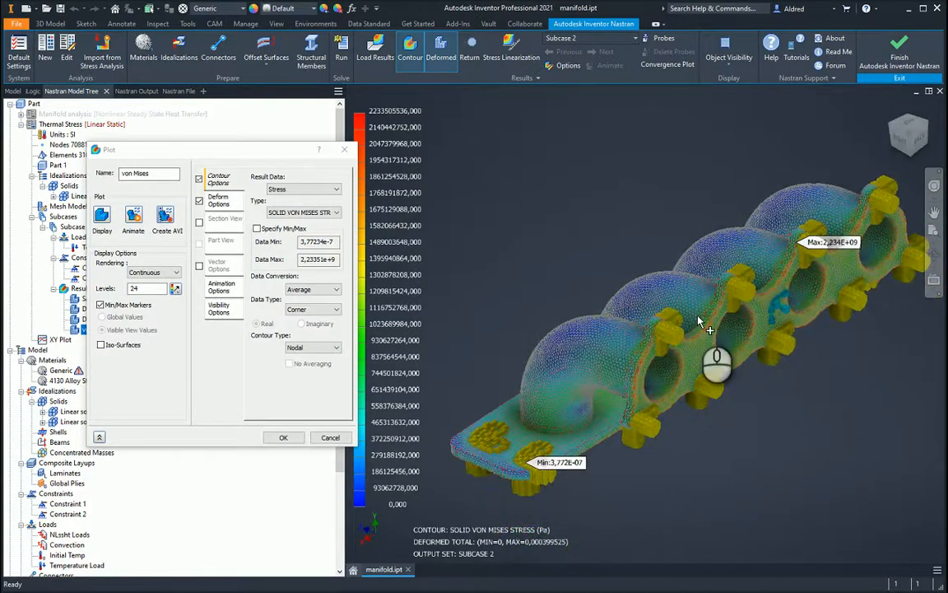